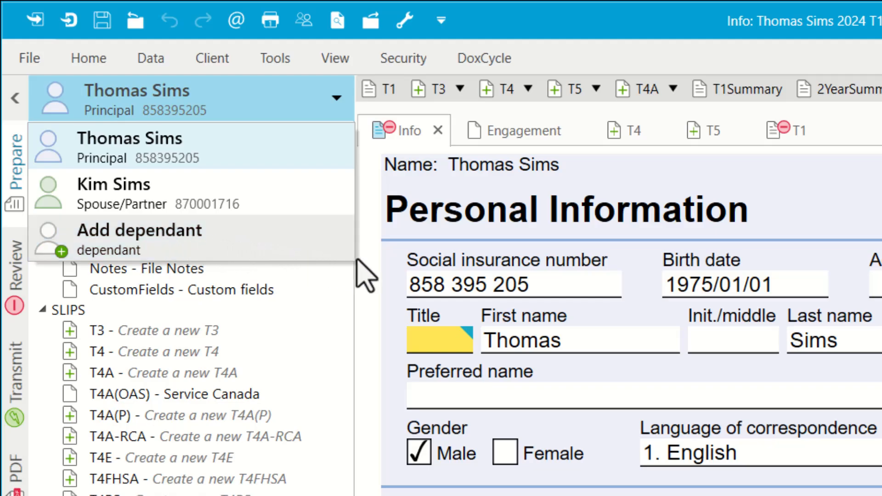
pyautogui.click(378, 260)
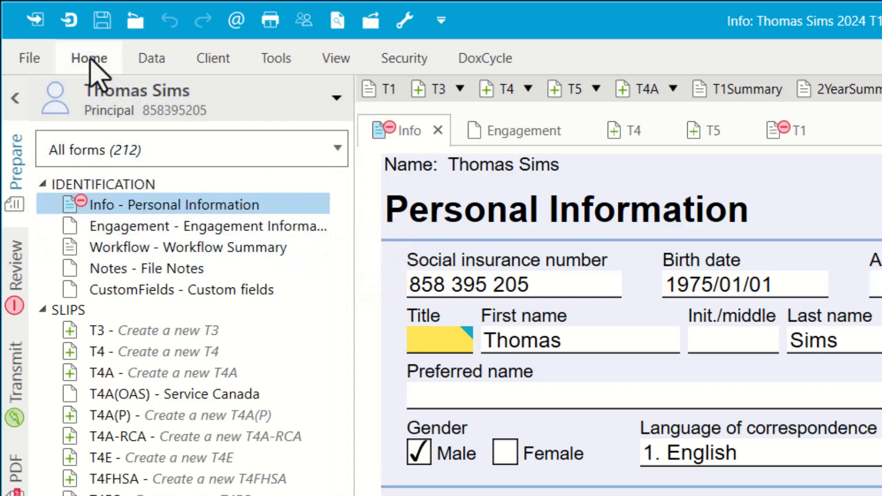
pyautogui.click(89, 59)
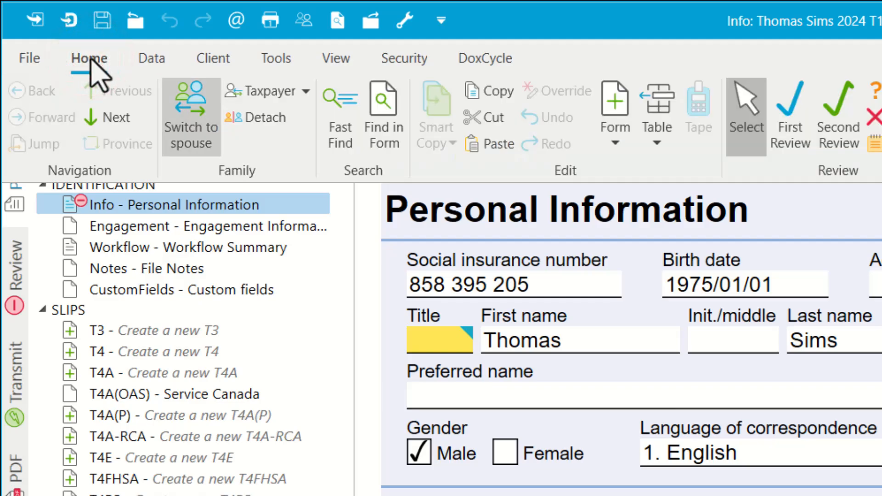
pyautogui.click(295, 89)
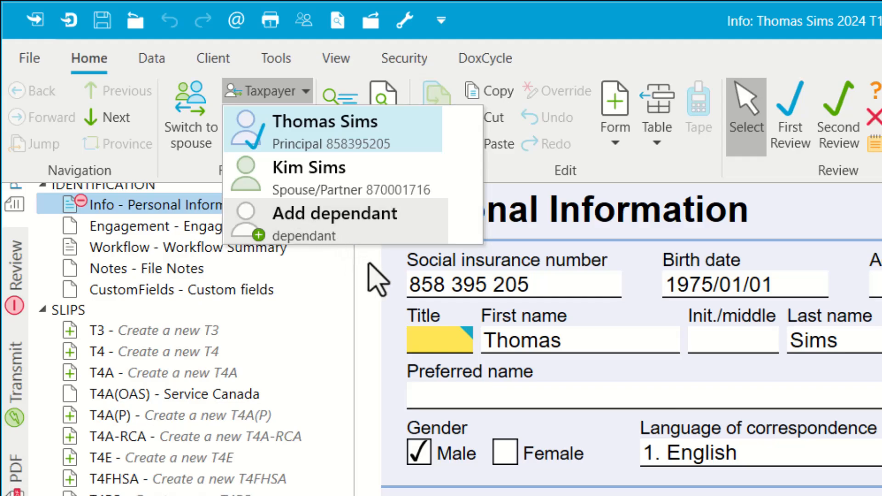
pyautogui.press('Up')
pyautogui.press('Up')
pyautogui.press('Up')
pyautogui.press('Down')
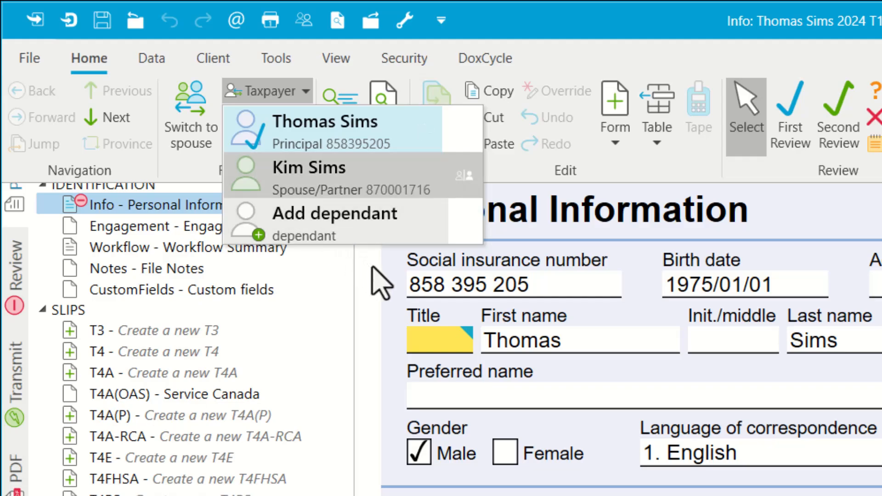
pyautogui.press('Up')
pyautogui.click(380, 271)
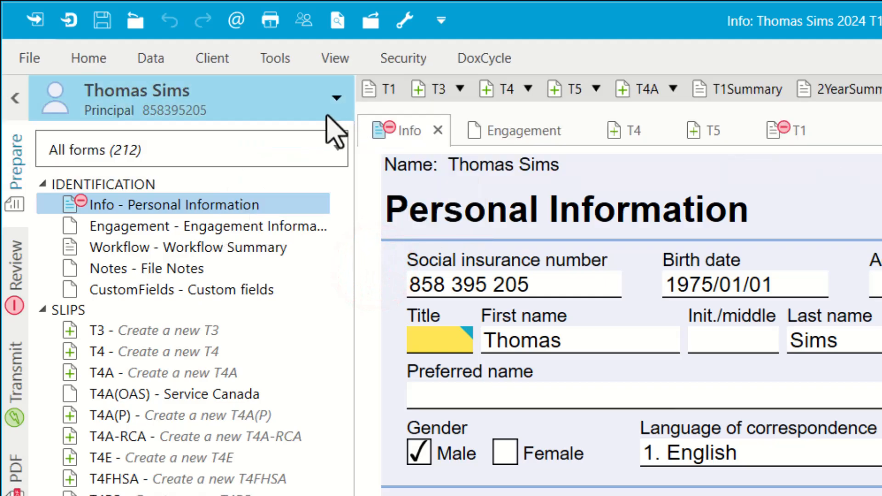
pyautogui.click(171, 92)
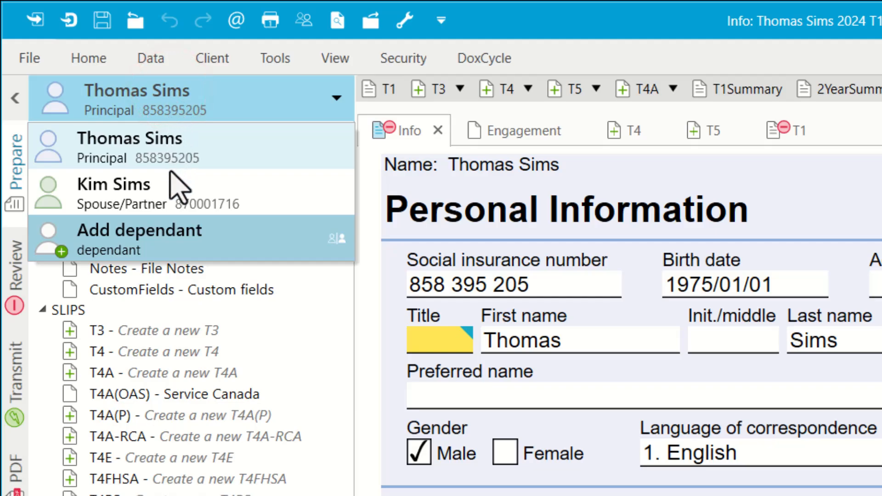
pyautogui.click(171, 237)
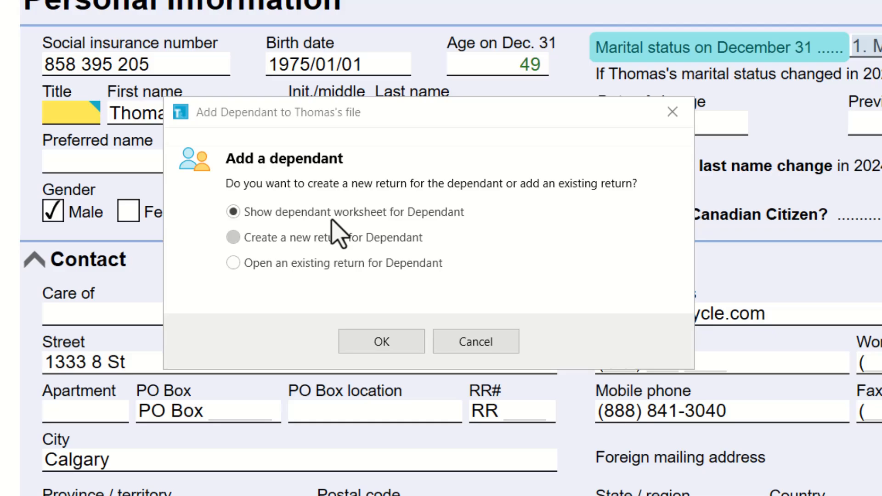
# Step: Pick 'Show dependant worksheet' in the Add a dependant dialog and confirm
pyautogui.click(233, 238)
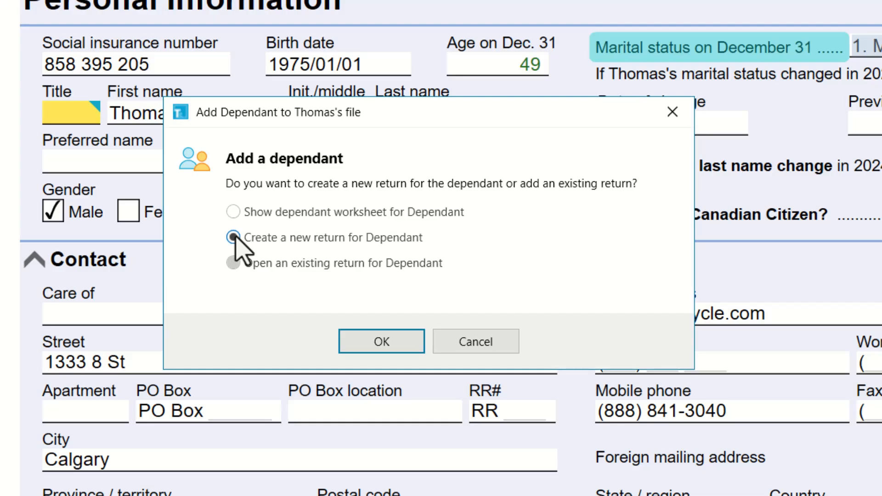
pyautogui.click(232, 263)
pyautogui.click(230, 210)
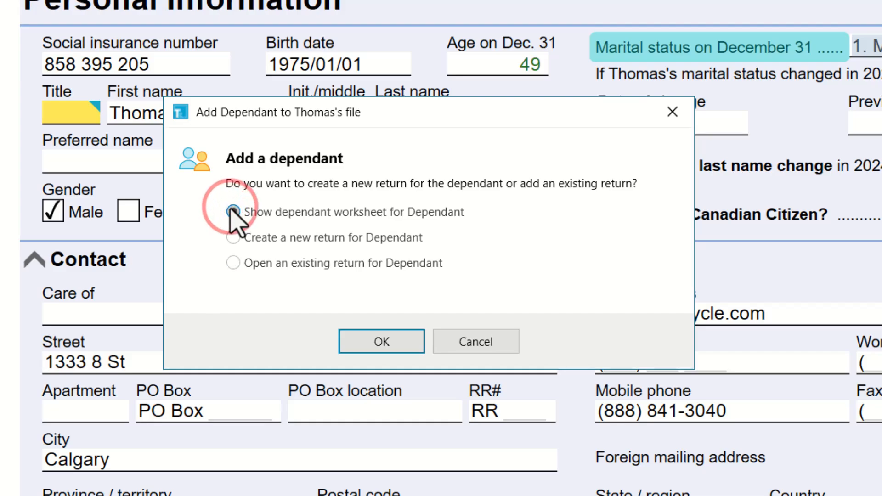
pyautogui.click(387, 344)
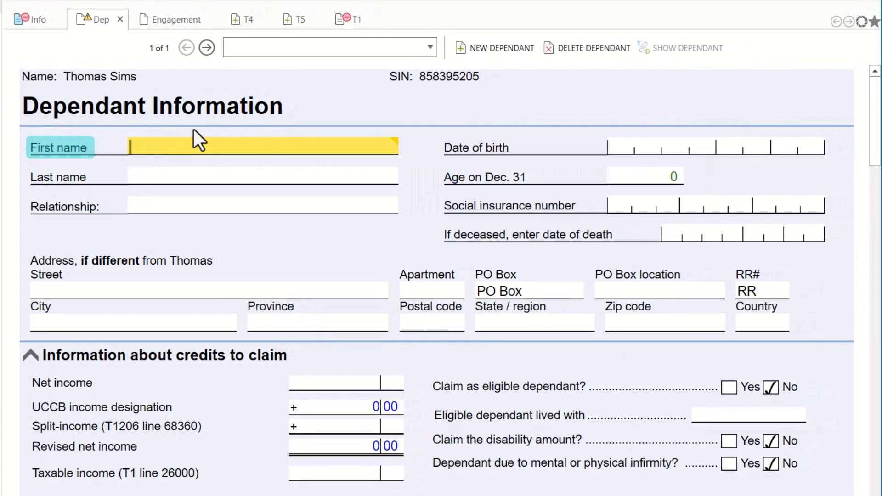
pyautogui.moveTo(160, 140)
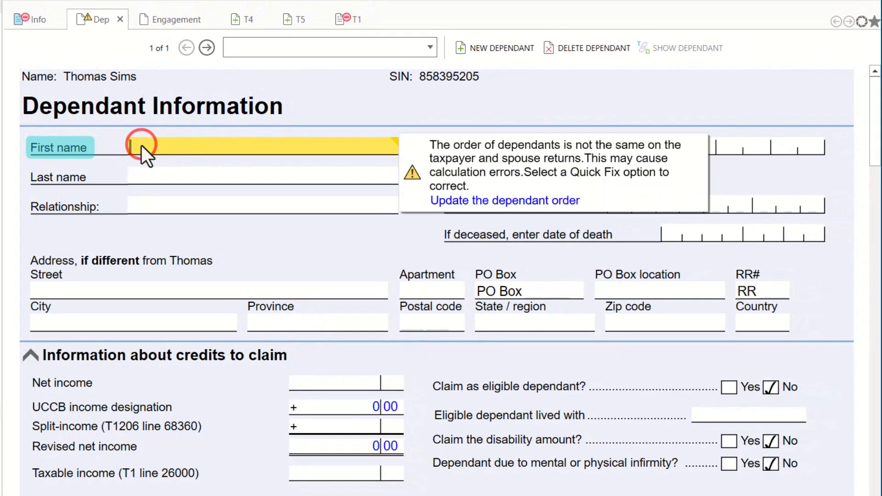
pyautogui.write('Jenny')
pyautogui.click(173, 177)
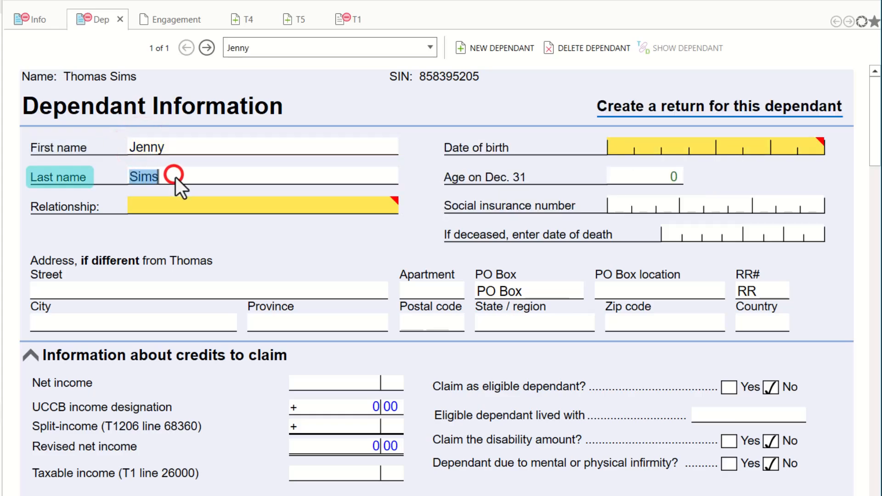
pyautogui.click(201, 203)
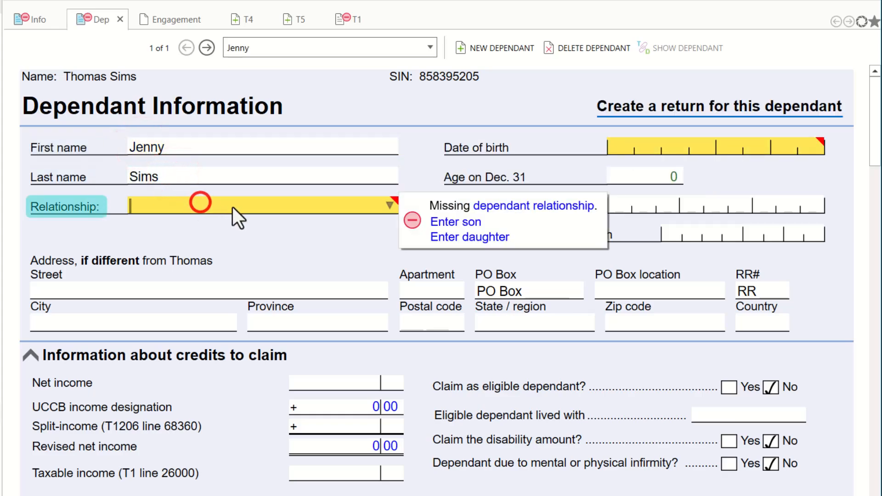
pyautogui.click(475, 235)
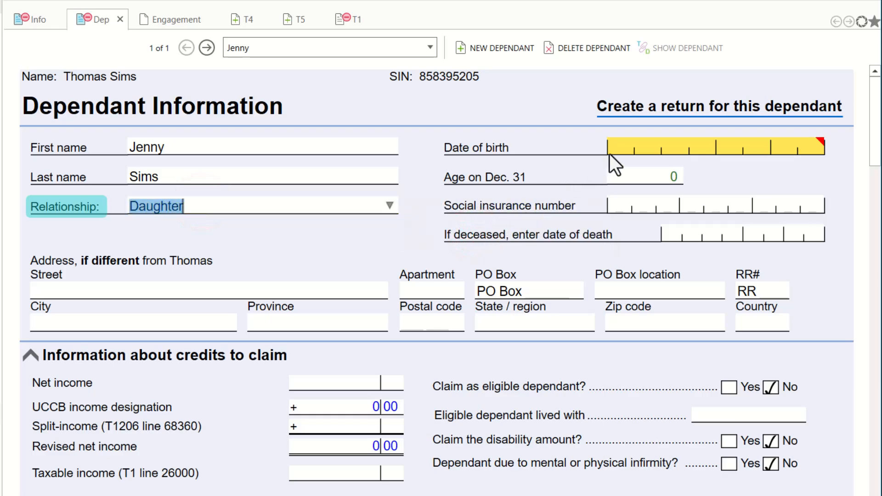
pyautogui.click(622, 145)
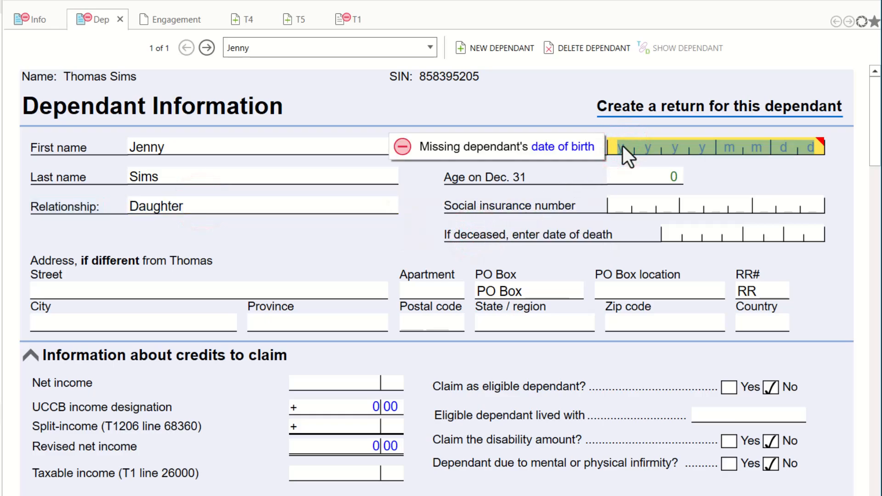
pyautogui.write('2012')
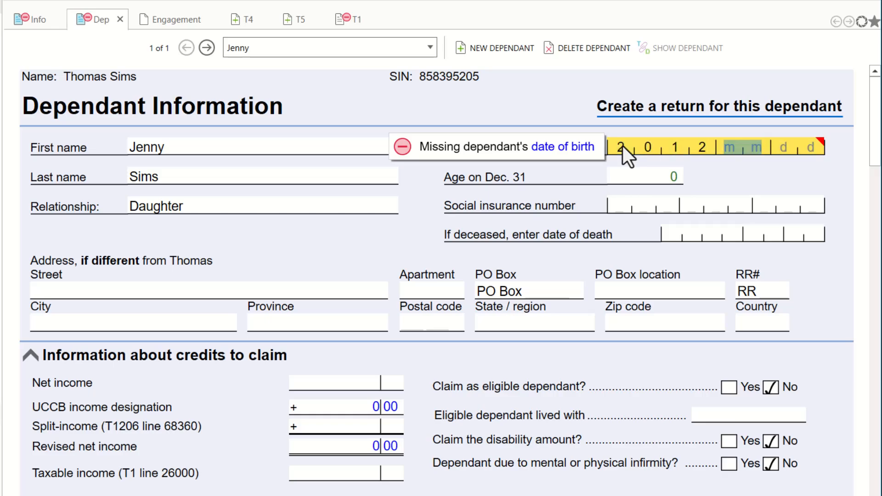
pyautogui.write('0101')
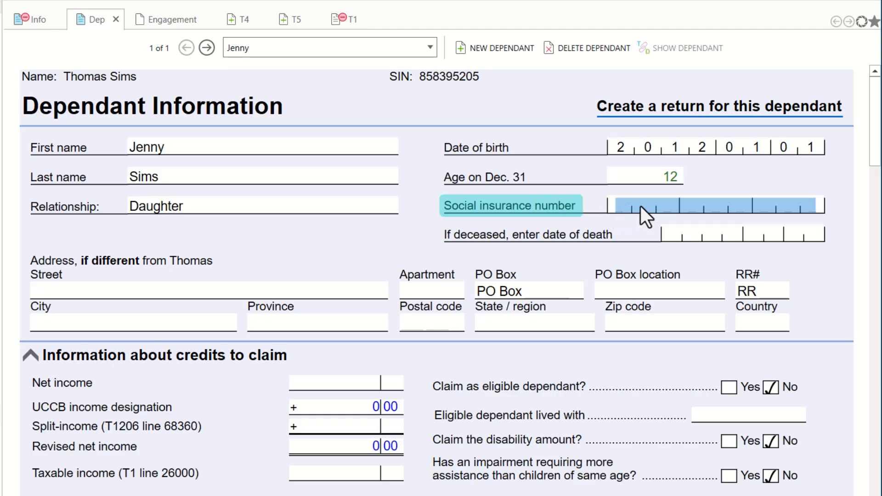
pyautogui.press('Tab')
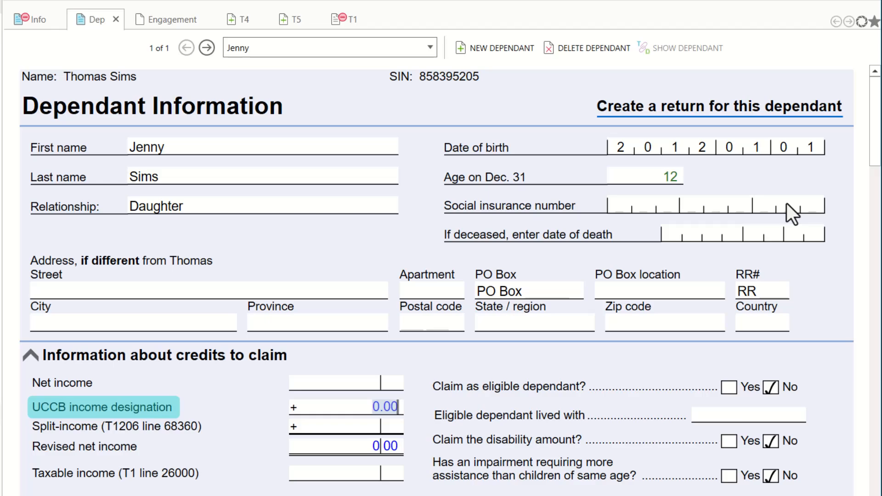
pyautogui.moveTo(875, 107); pyautogui.dragTo(873, 143)
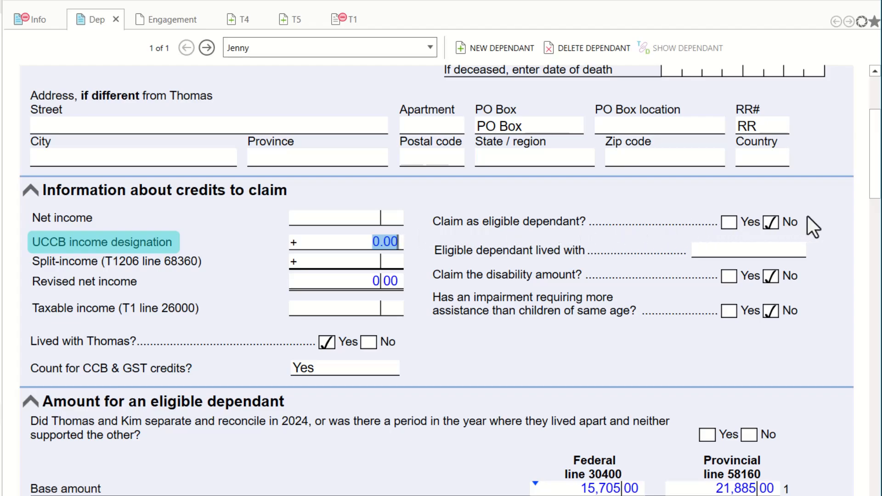
pyautogui.scroll(-3, 807, 217)
pyautogui.moveTo(876, 166)
pyautogui.mouseDown()
pyautogui.moveTo(879, 224)
pyautogui.moveTo(879, 181)
pyautogui.mouseUp()
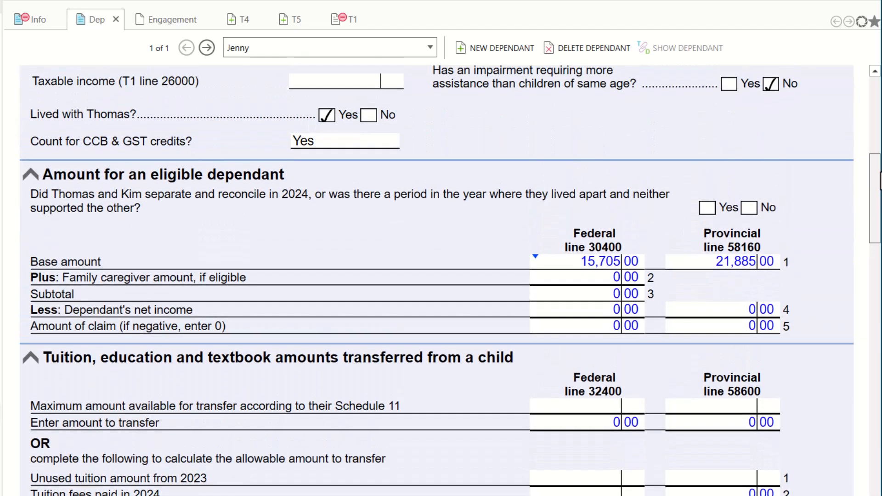
pyautogui.moveTo(879, 182); pyautogui.dragTo(878, 448)
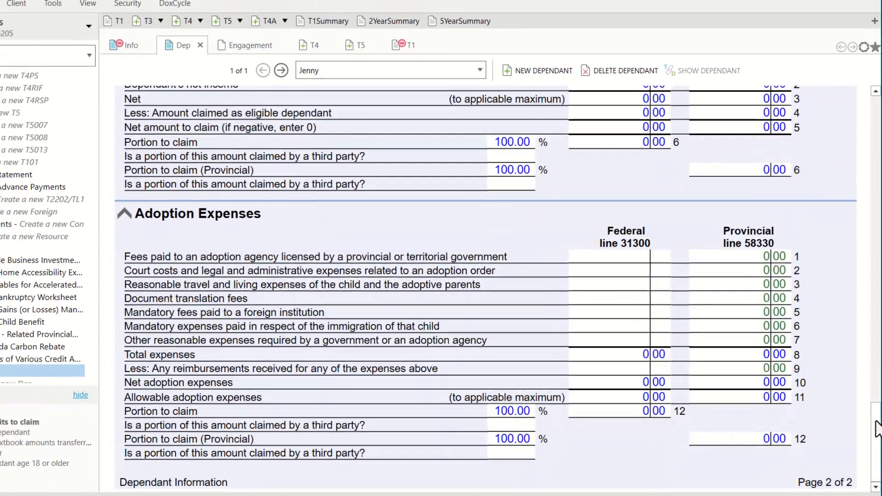
pyautogui.click(89, 26)
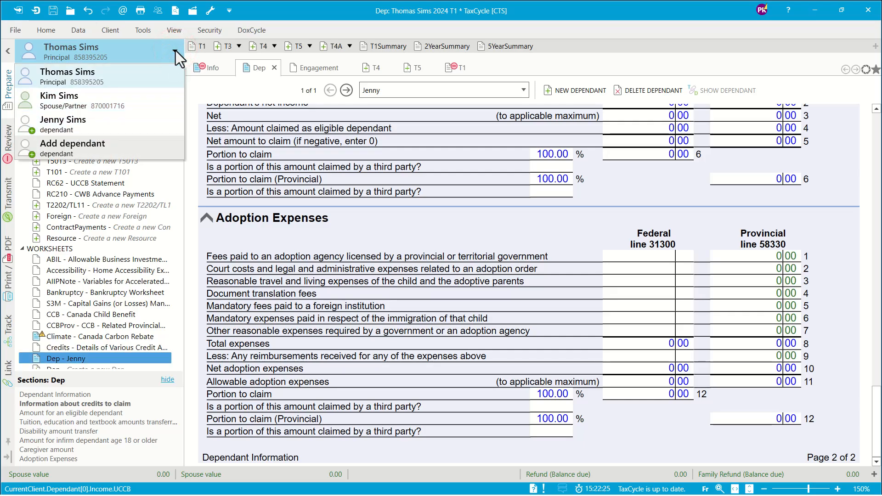
pyautogui.click(61, 123)
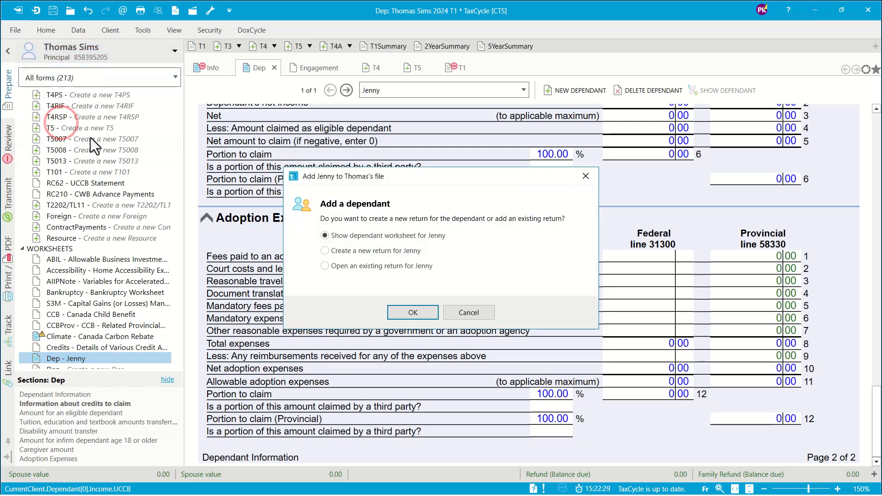
pyautogui.click(325, 250)
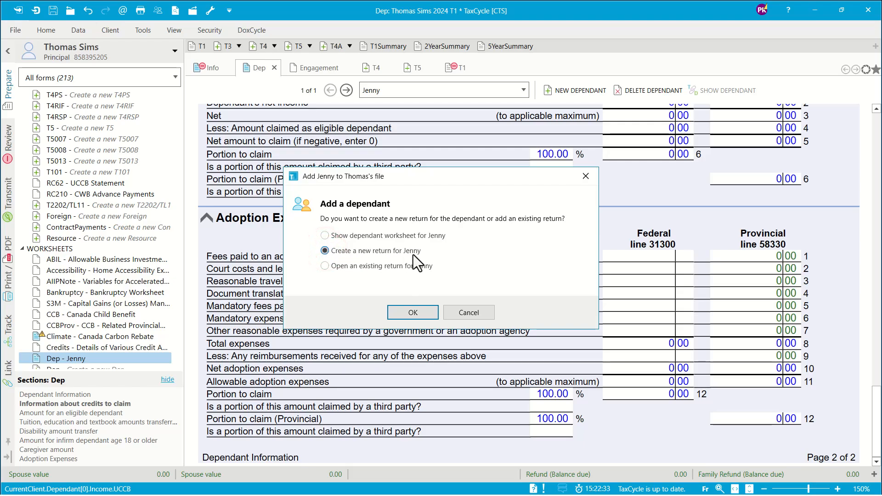
pyautogui.click(411, 311)
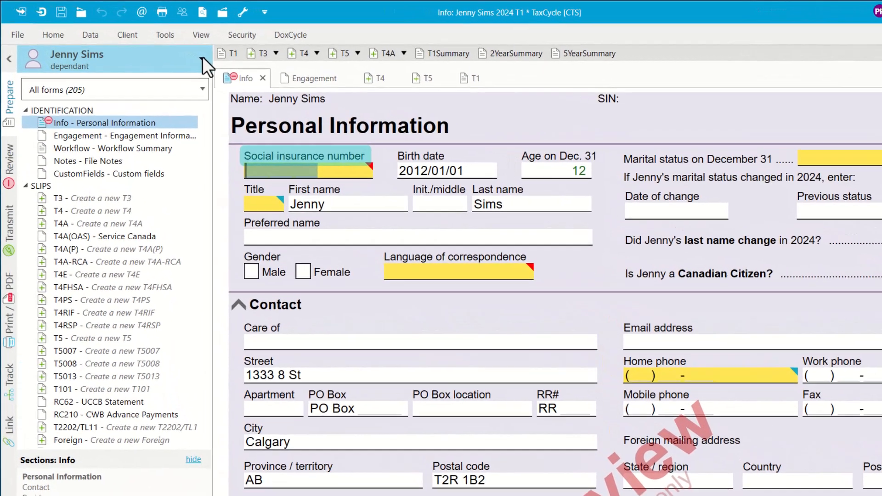
# Step: Check the family member list, then start Detach from the Home commands
pyautogui.click(175, 50)
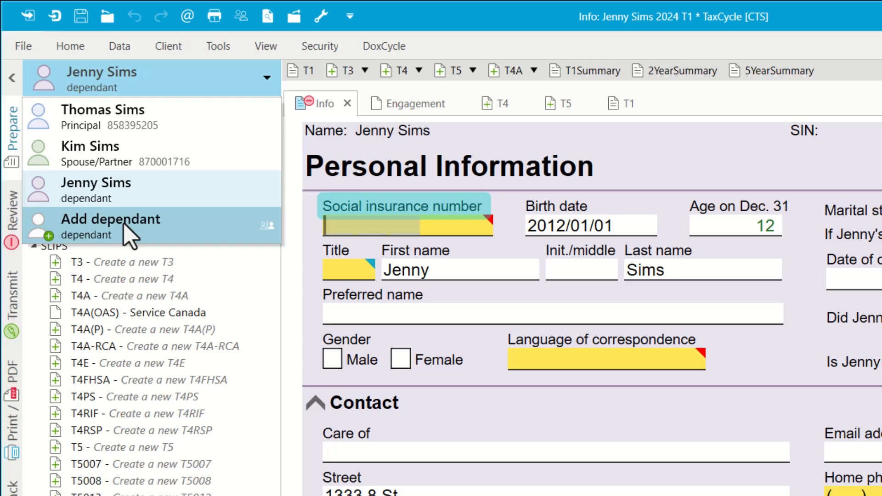
pyautogui.click(329, 231)
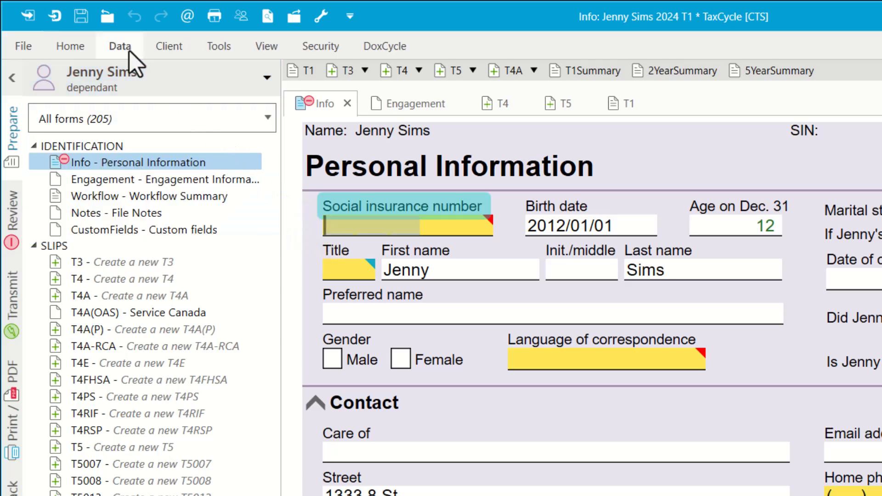
pyautogui.click(74, 42)
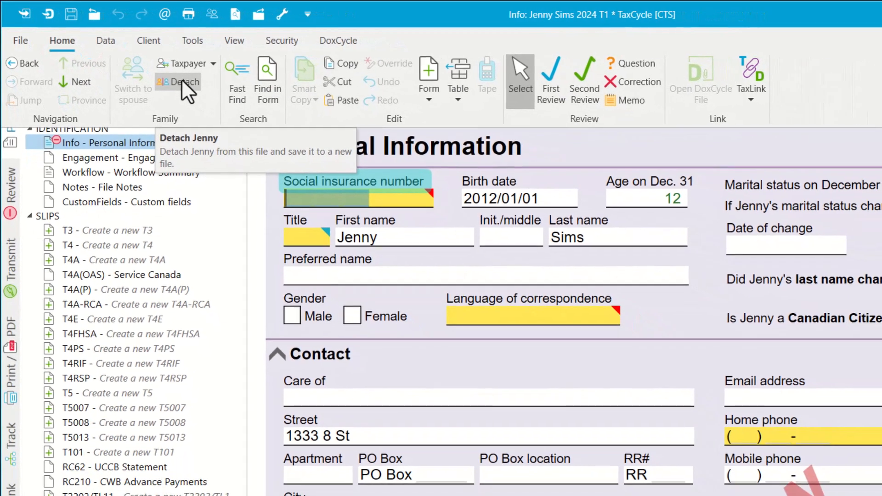
pyautogui.click(196, 88)
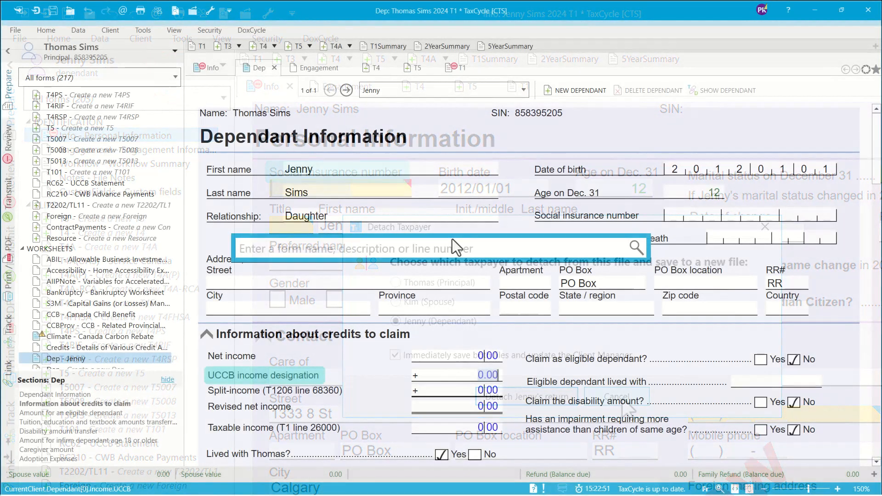
# Step: Search 'opt' to open the Optimizations Worksheet and scroll to its split pension table
pyautogui.write('opt')
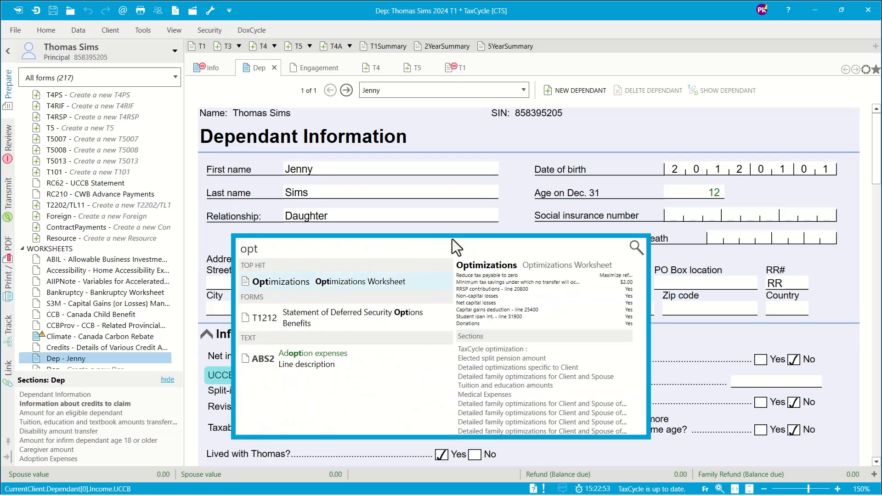
pyautogui.click(371, 278)
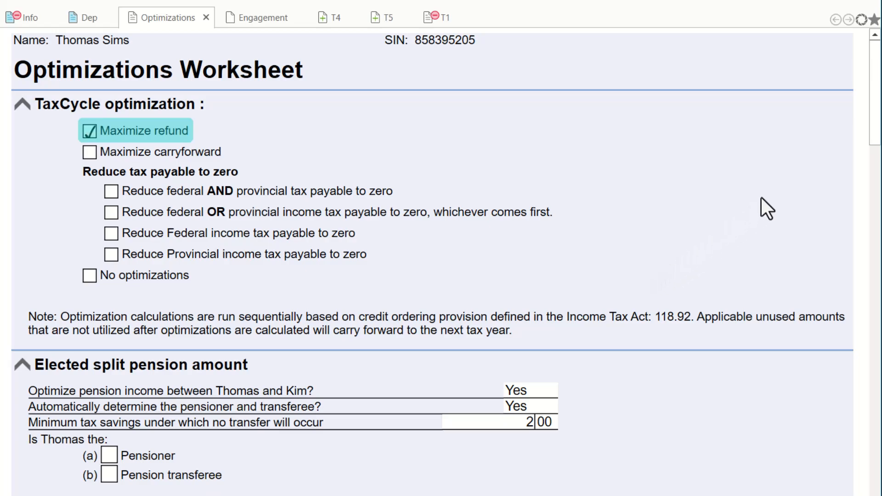
pyautogui.moveTo(875, 113); pyautogui.dragTo(881, 195)
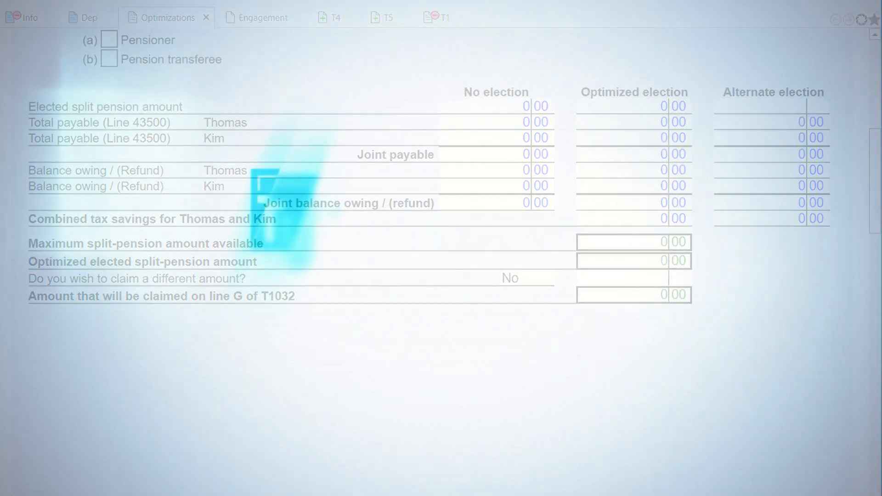